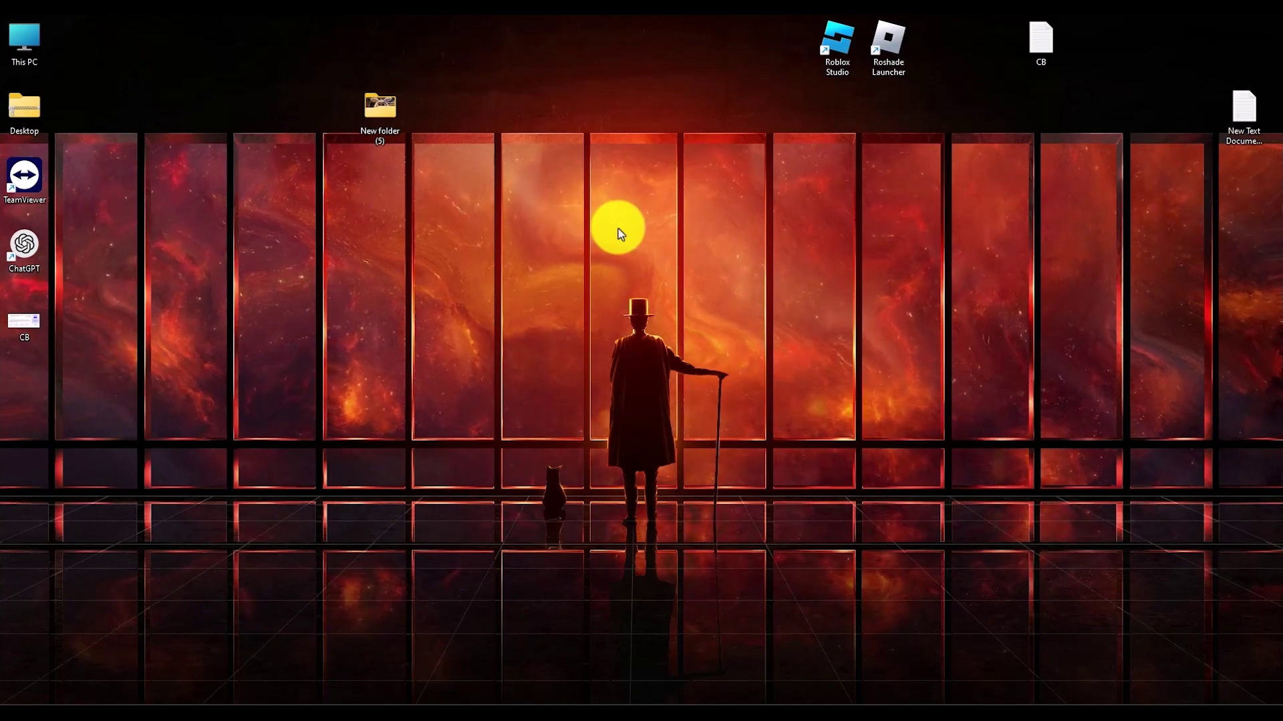
Step: Bring Steam forward and go to Account details from the profile-name menu
left_click(981, 702)
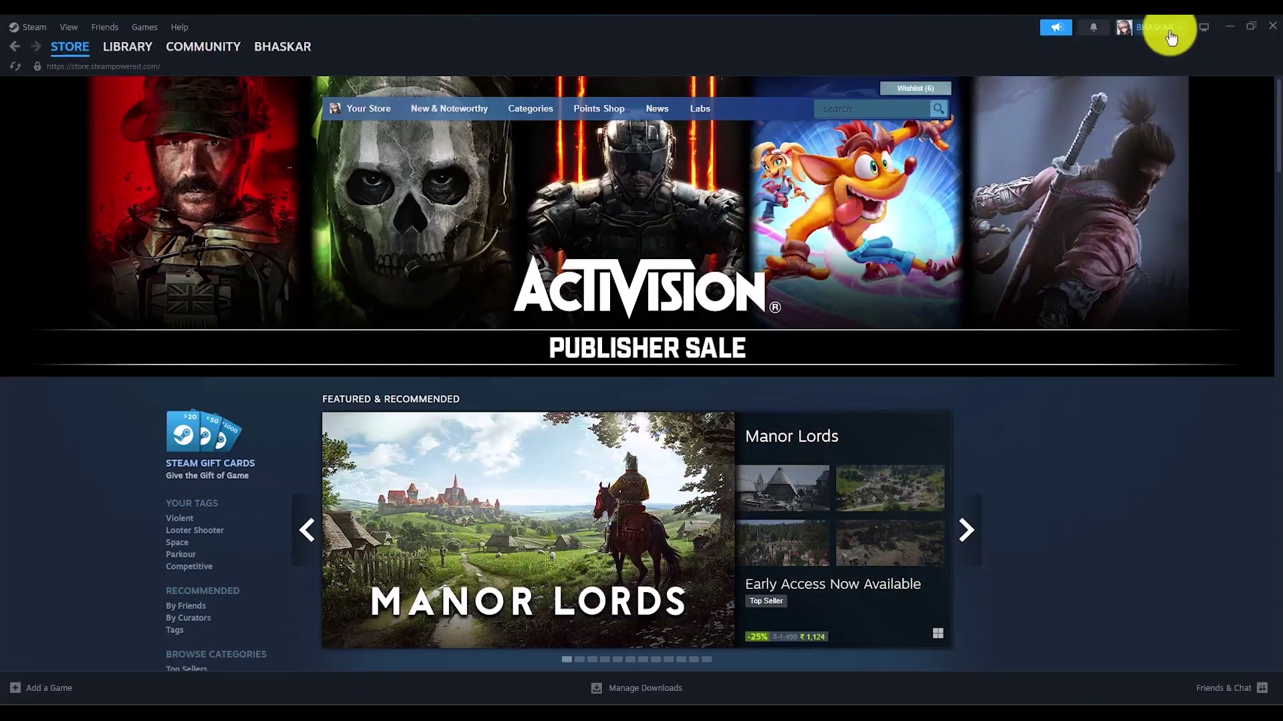
left_click(1170, 36)
left_click(1159, 81)
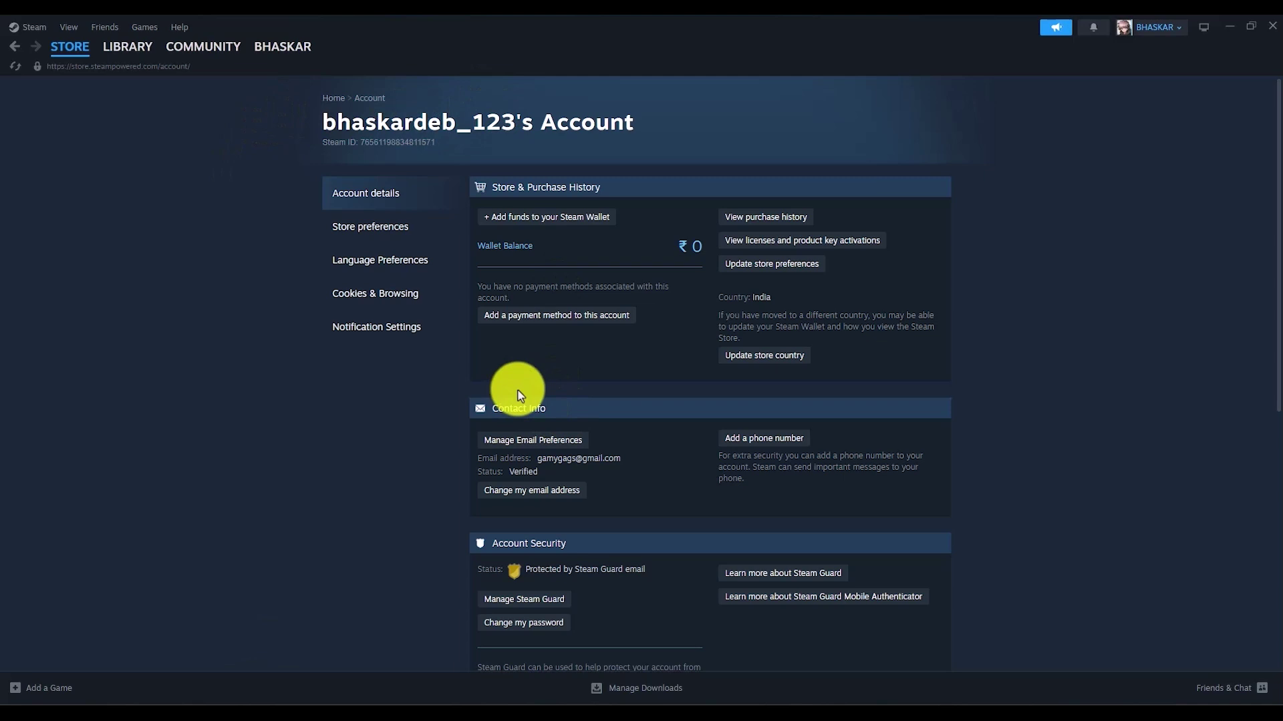
double_click(493, 472)
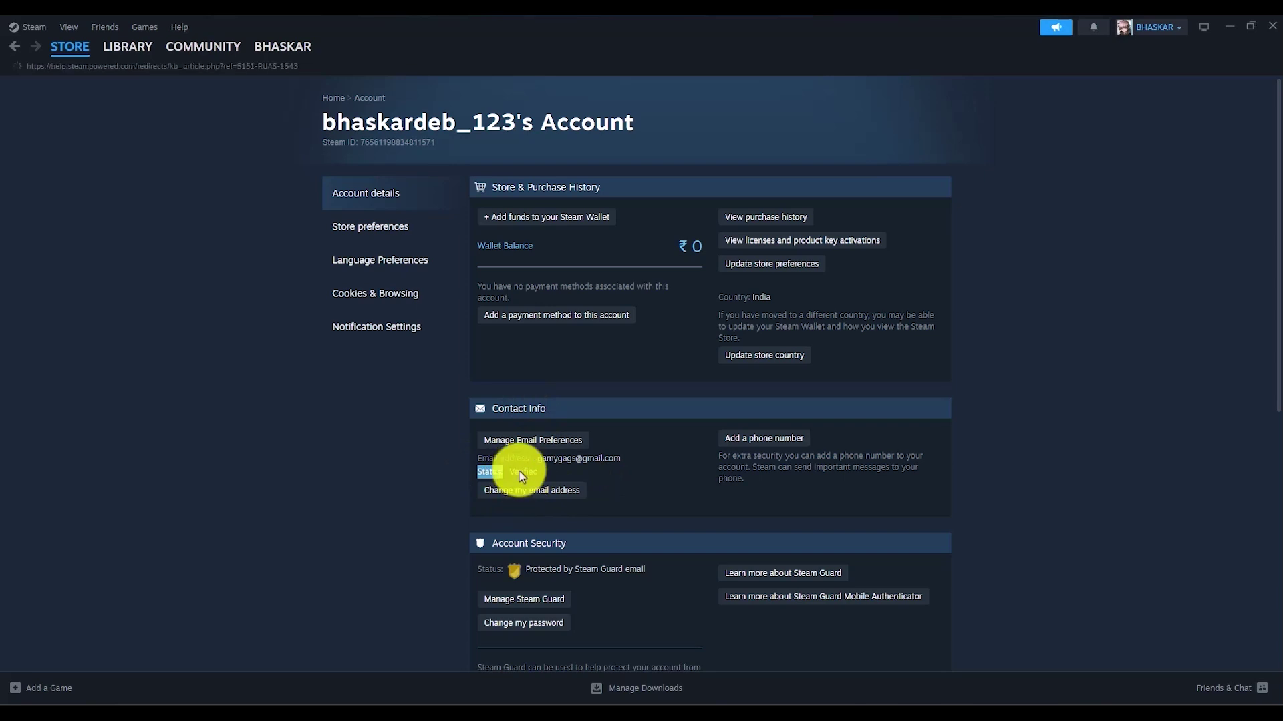
left_click(511, 475)
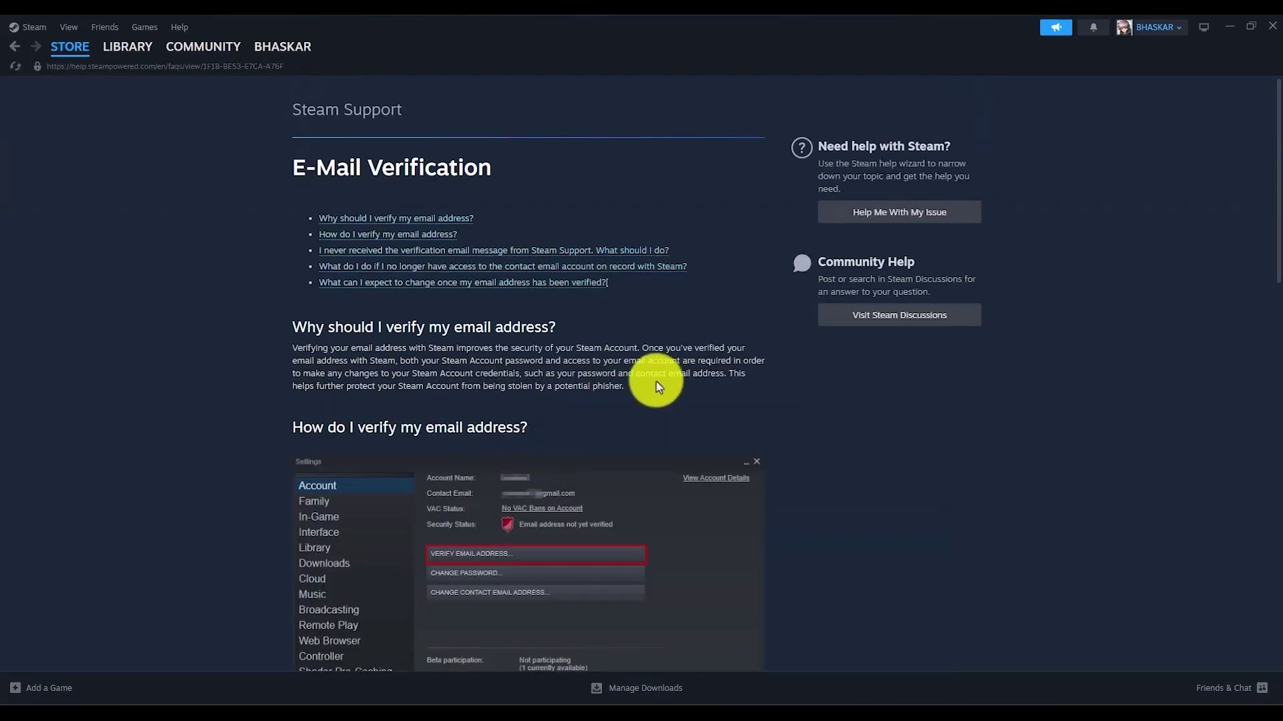
key("alt+Left")
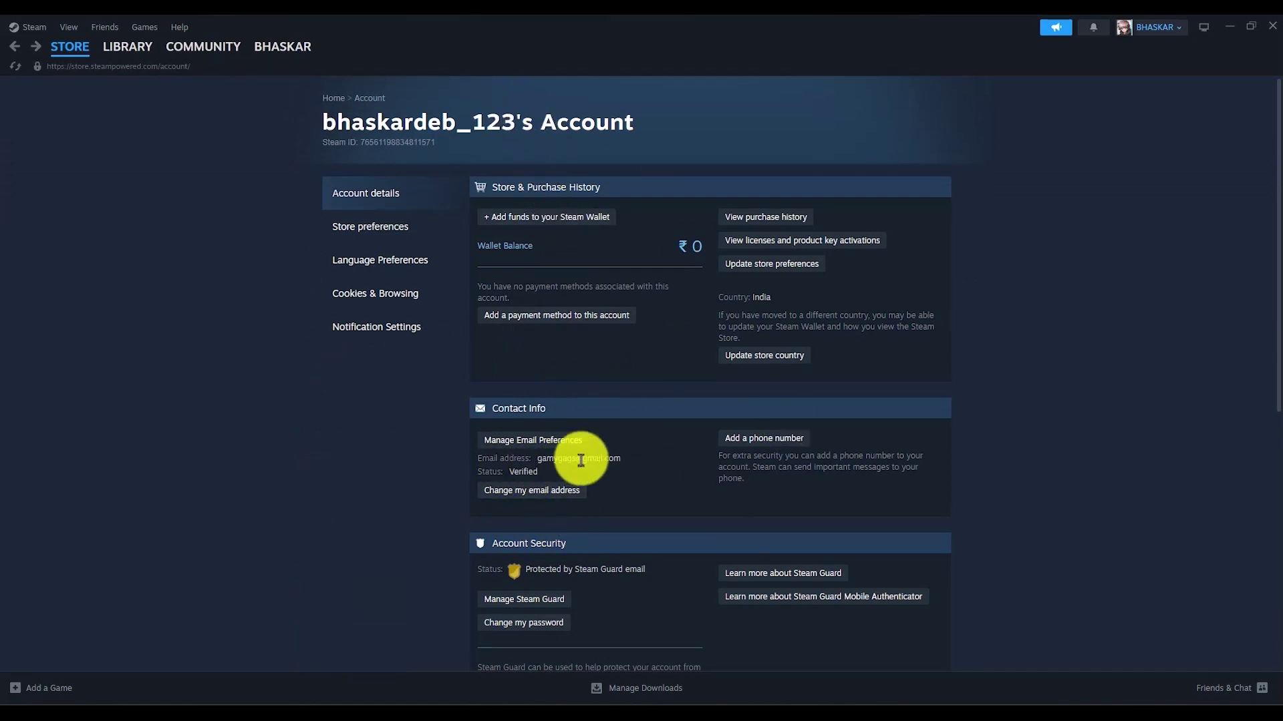
Step: Highlight the account email to confirm it shows Verified
left_click_drag(538, 459, 635, 460)
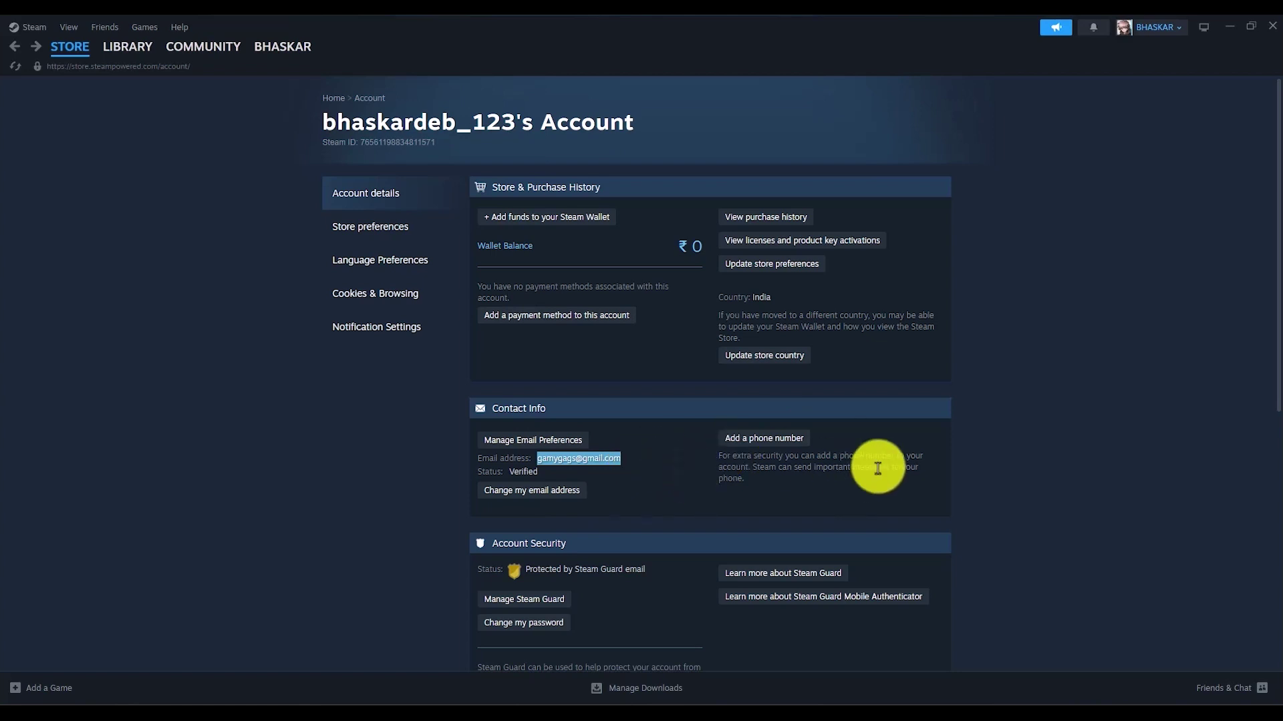
left_click(728, 467)
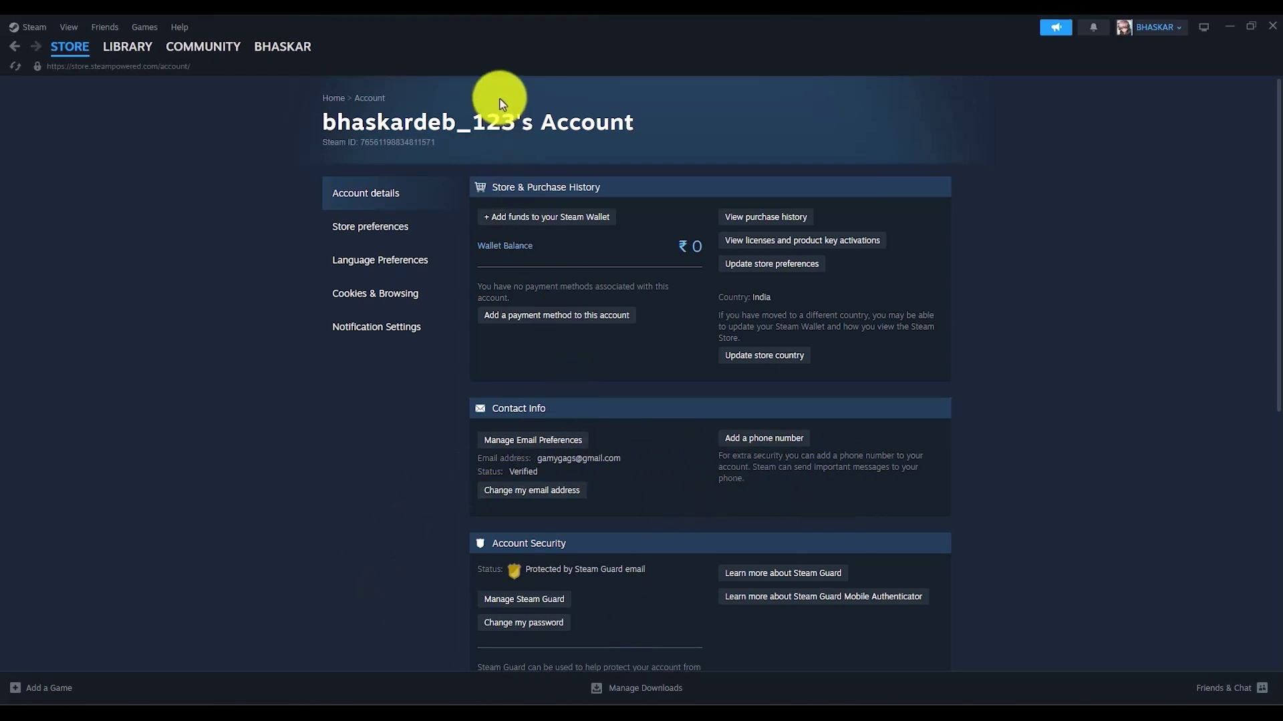
left_click(551, 313)
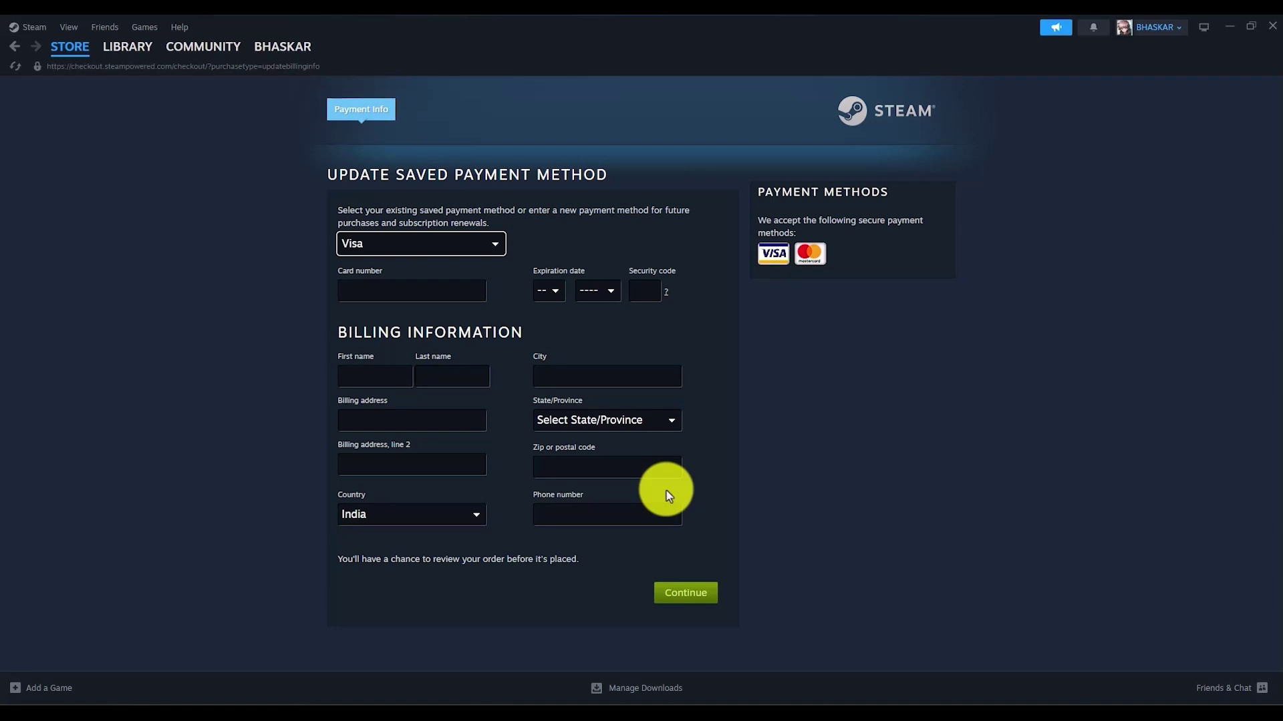
Step: In Chrome, load wise.com/home, log in, and view the Card page saying cards aren't available in India
left_click(747, 700)
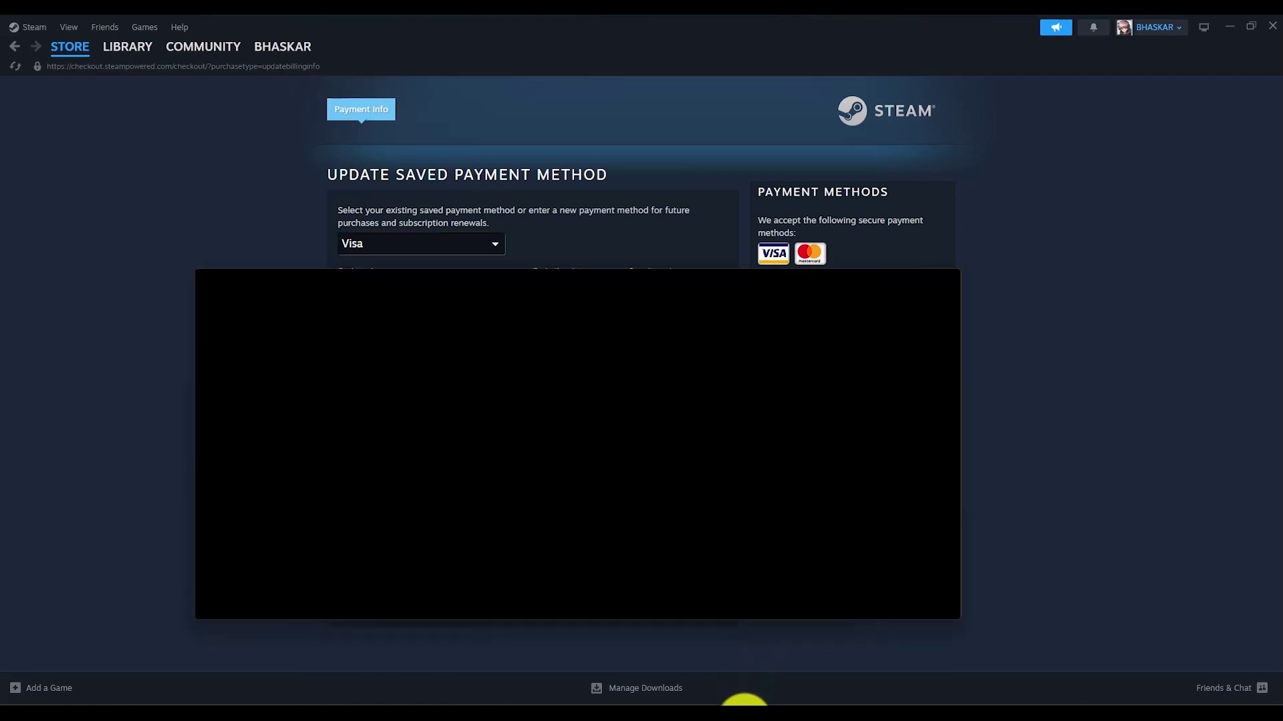
type("wise.com/home")
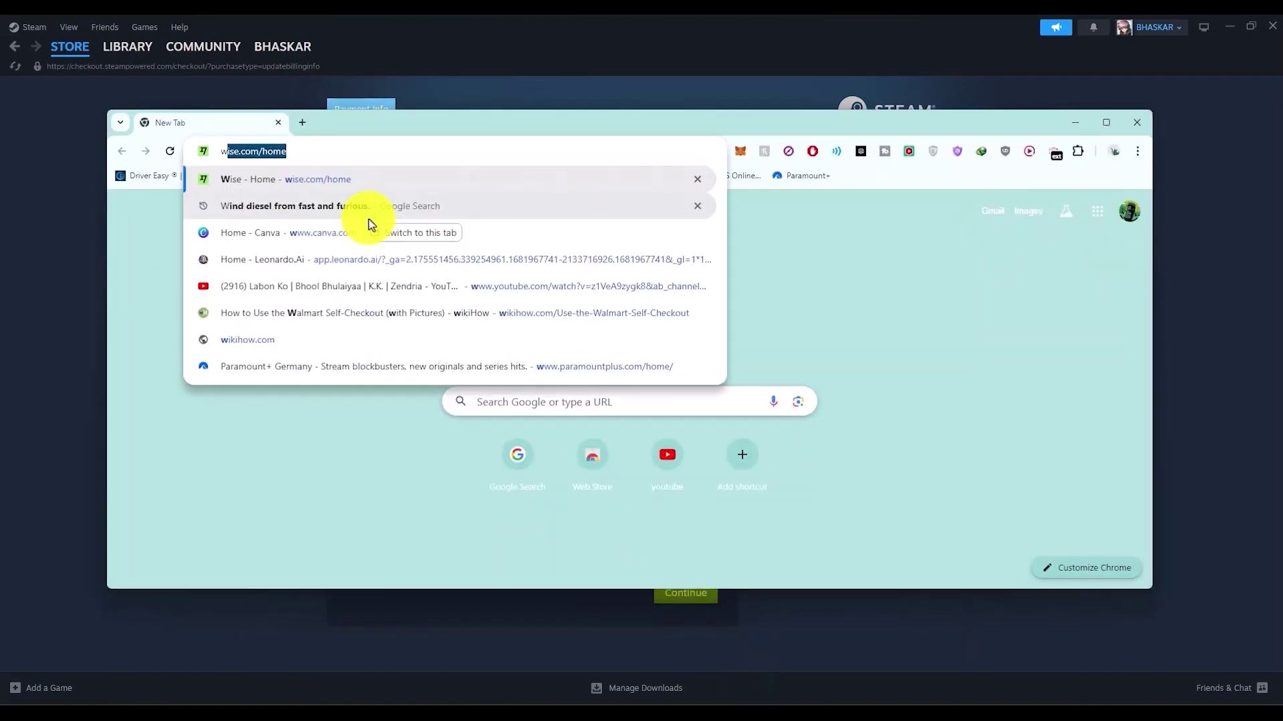
key("Return")
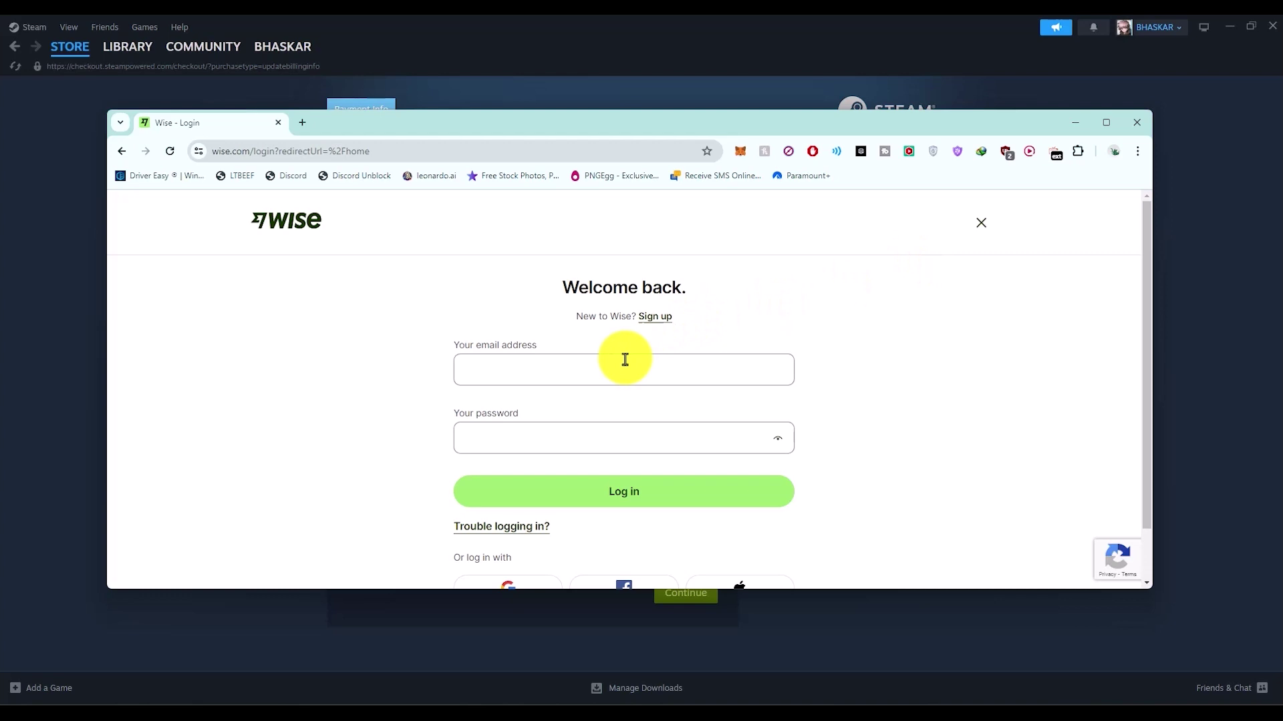
left_click(592, 371)
left_click(968, 401)
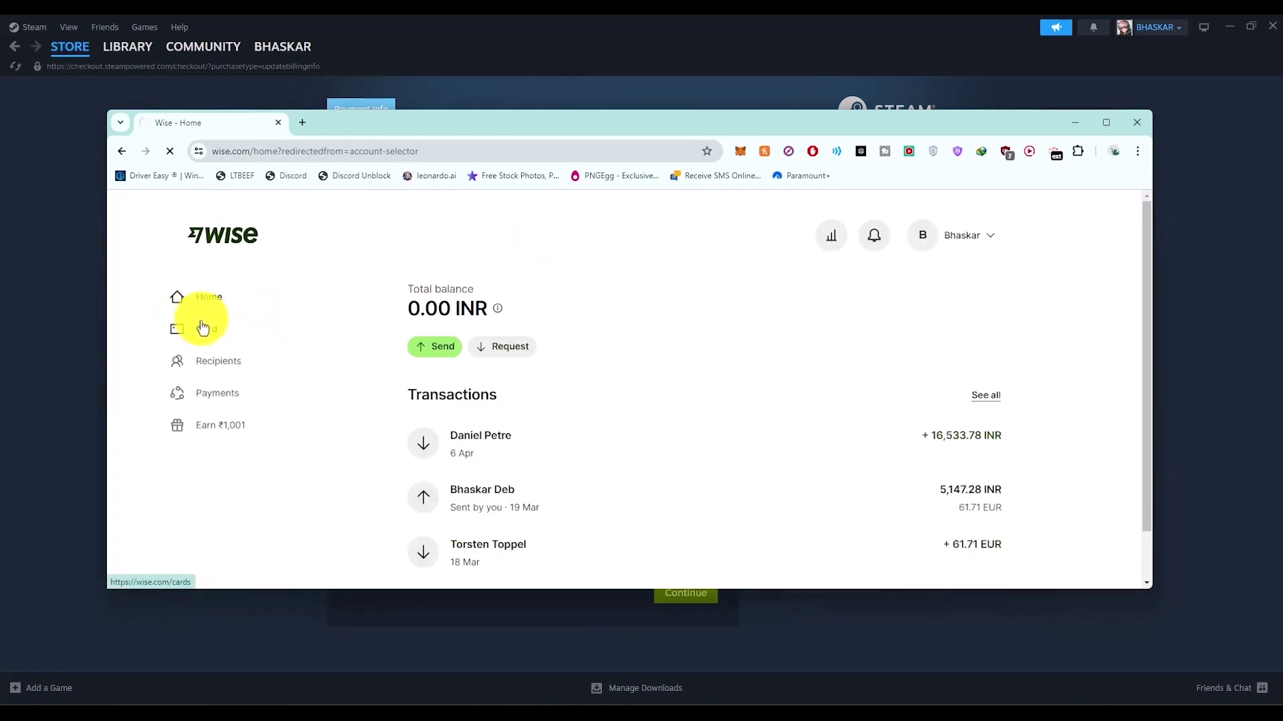
left_click(200, 330)
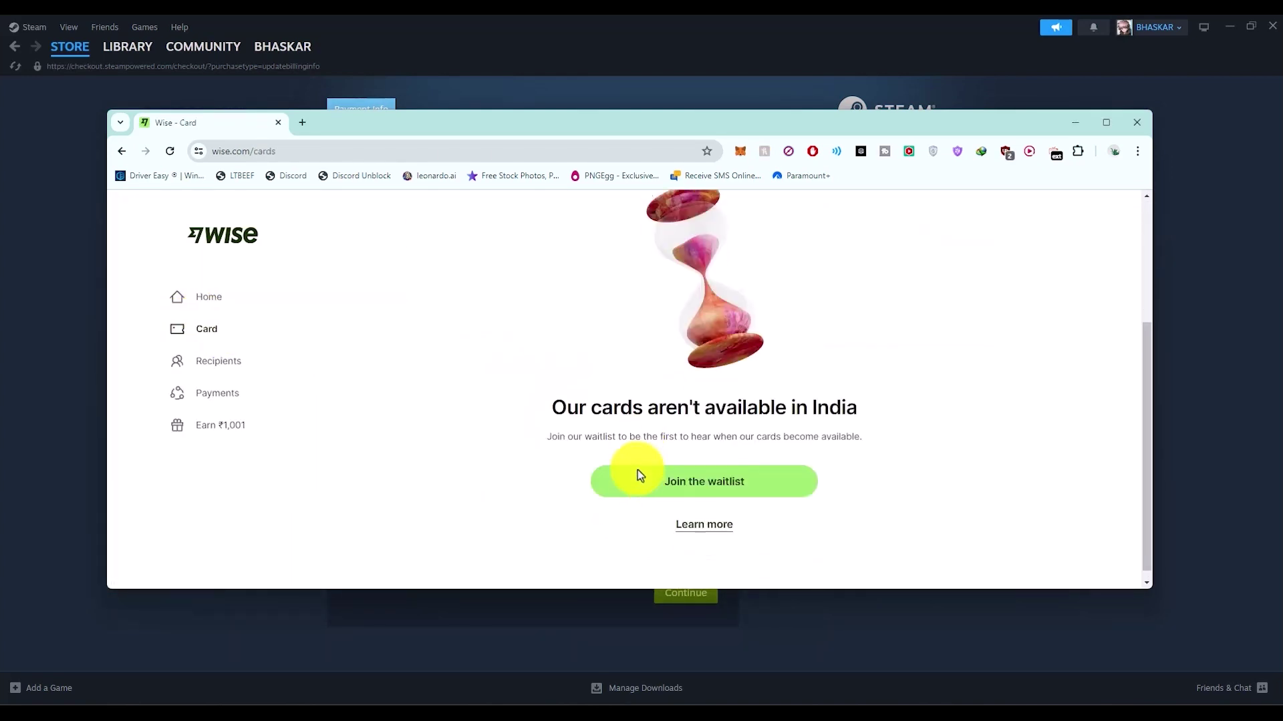
Step: Minimize Chrome to reveal Steam's blank payment form with Visa and India selected
left_click(1063, 131)
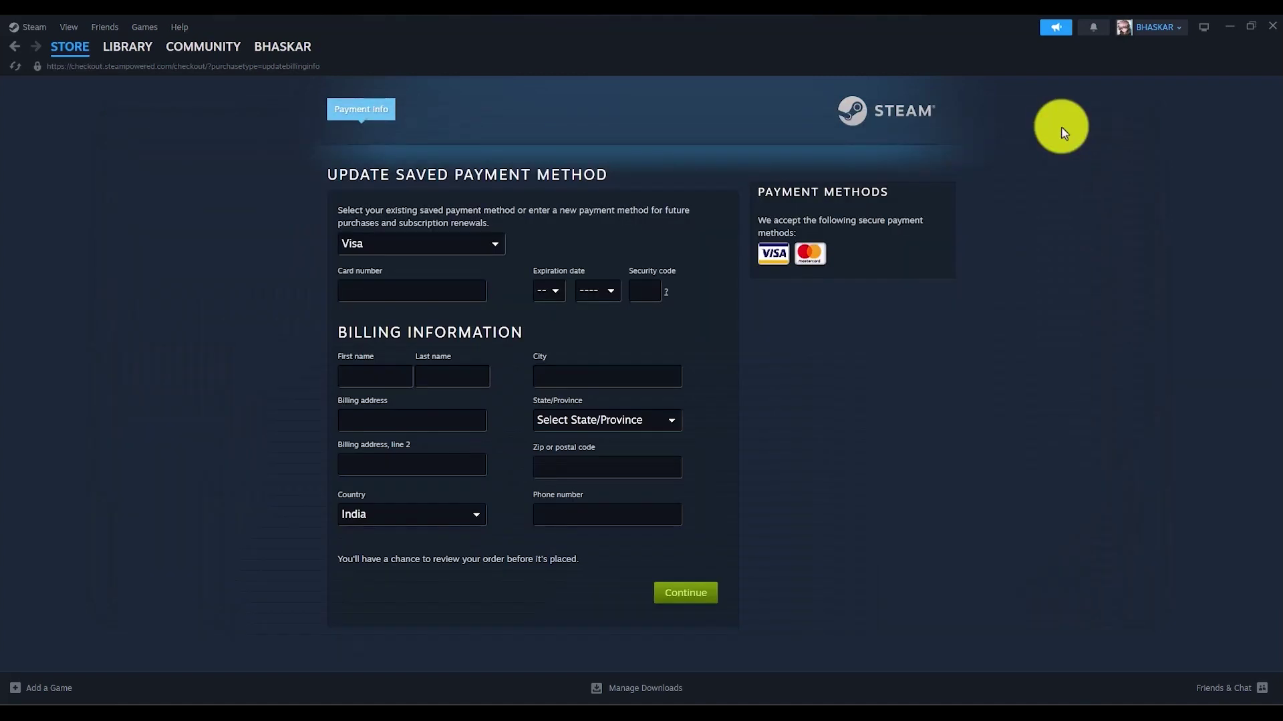